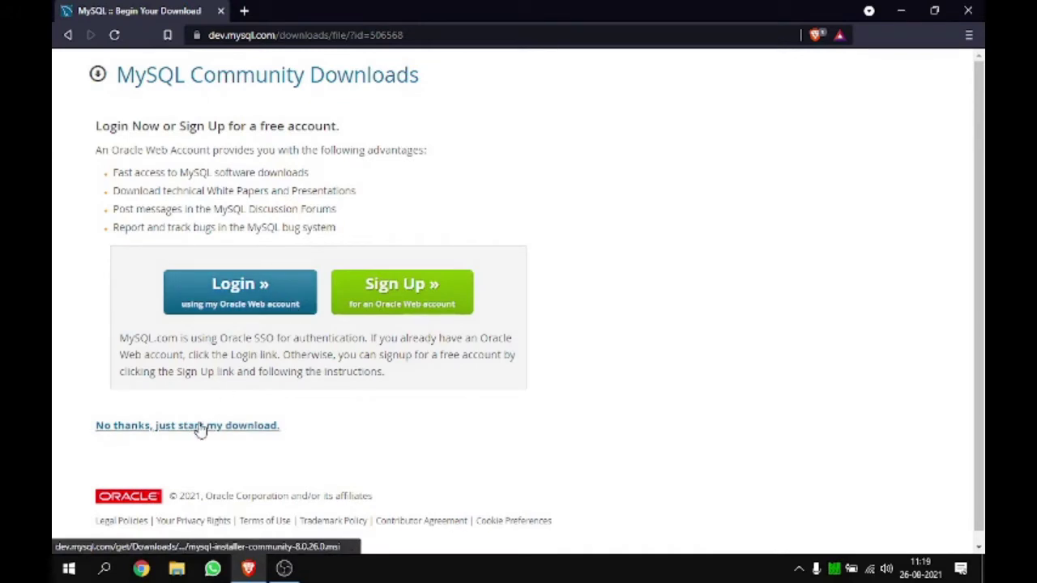
Skip signing in and save the MySQL 8.0.26 installer to the Downloads folder.
left_click(186, 429)
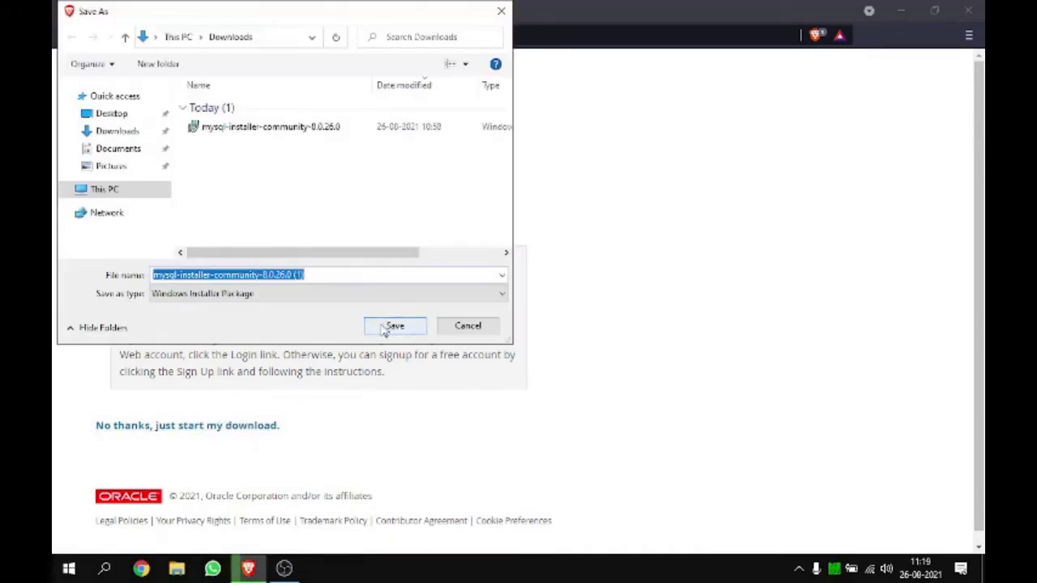
left_click(393, 326)
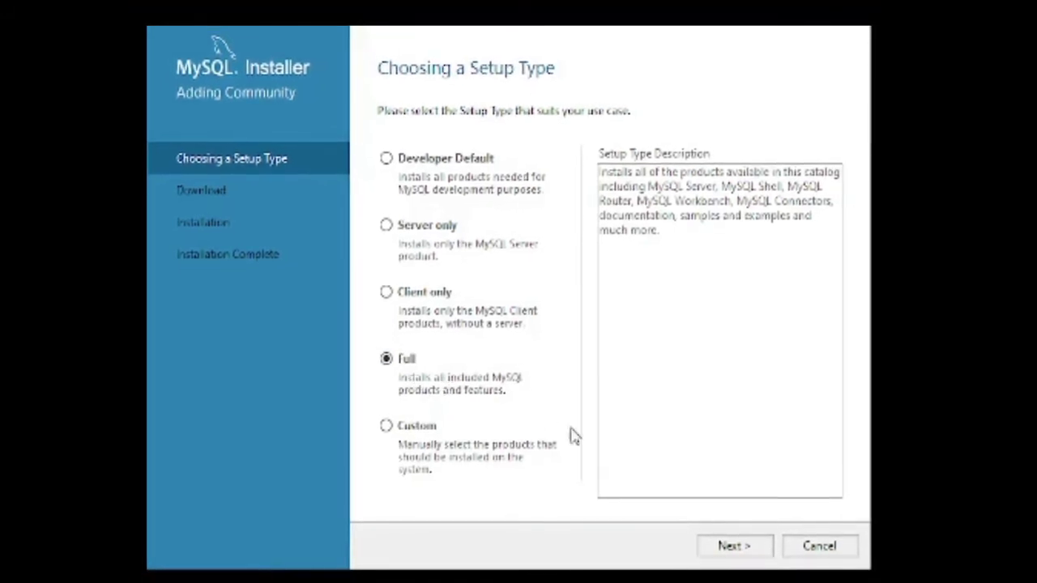
Proceed with the Full setup type to the Installation page.
left_click(731, 545)
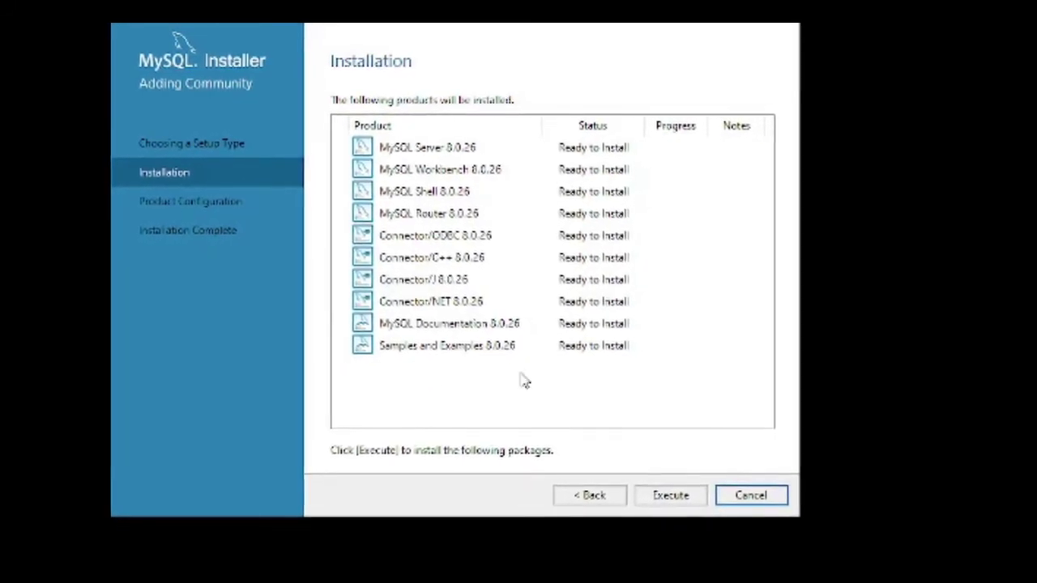
Install all ten MySQL 8.0.26 products and continue to Product Configuration.
left_click(639, 484)
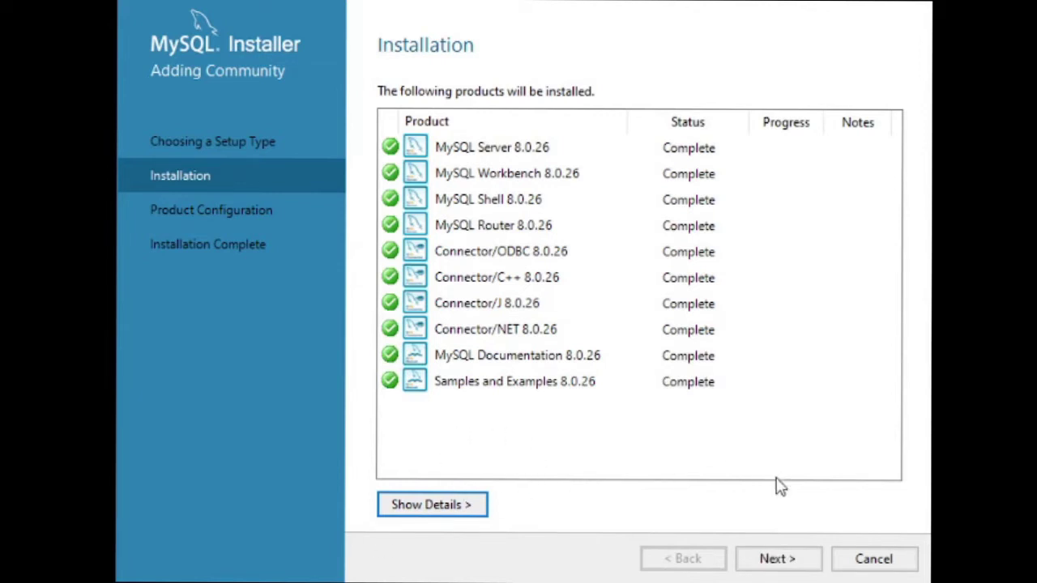
left_click(778, 561)
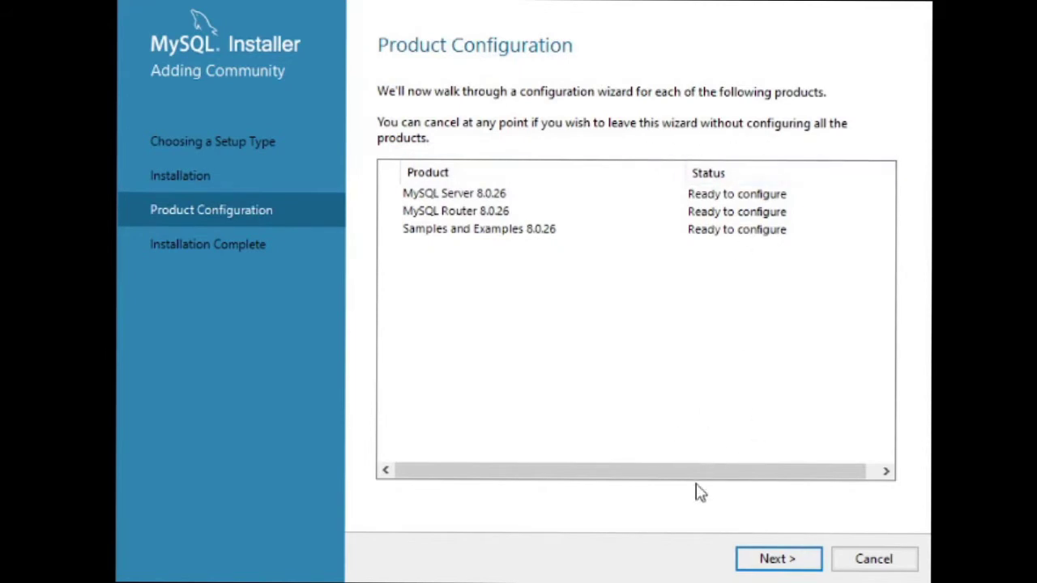
Keep the Development Computer configuration type and port 3306 for MySQL Server 8.0.26.
left_click_drag(699, 472, 710, 473)
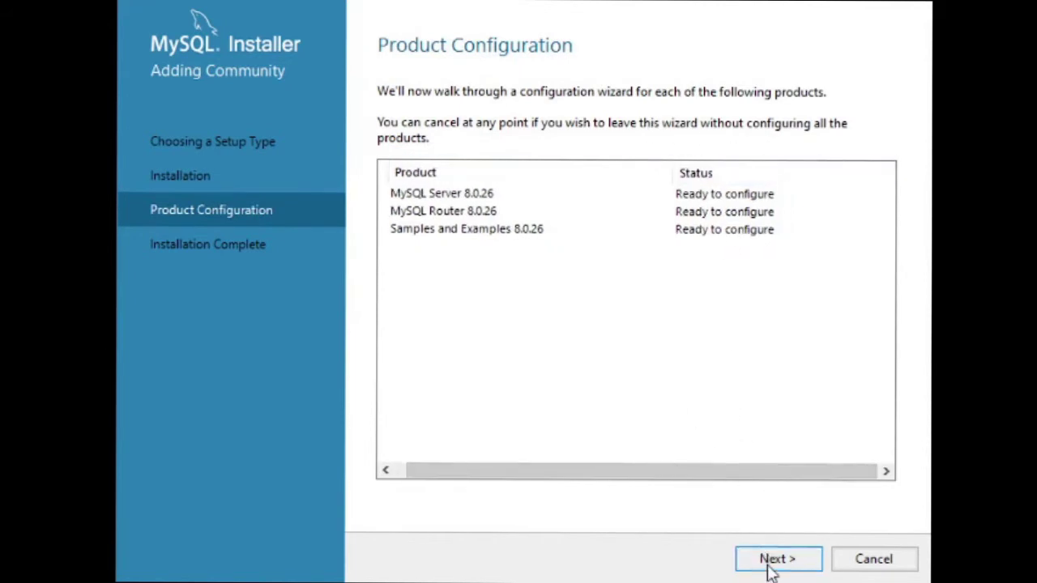
left_click(773, 561)
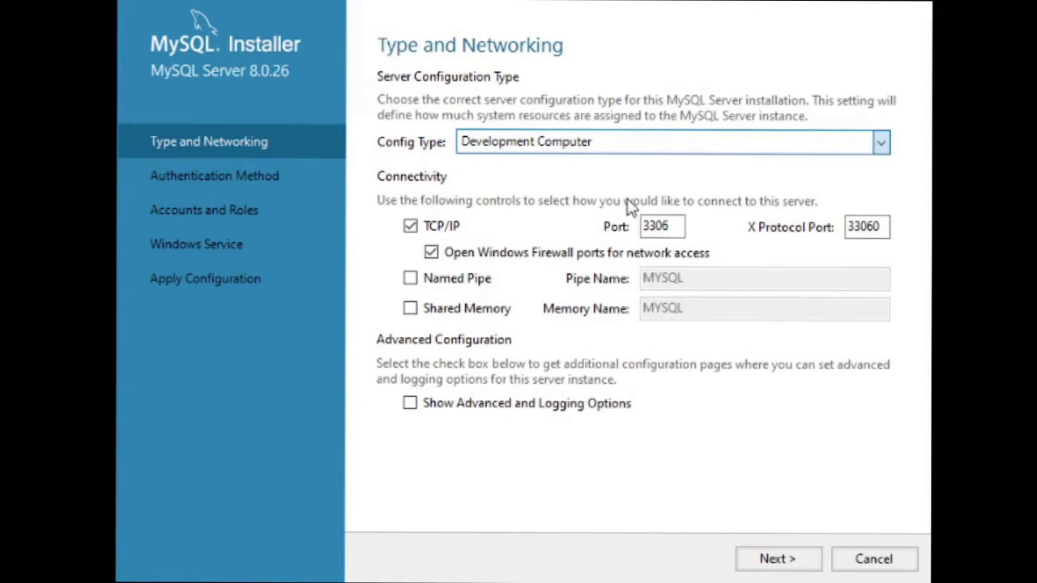
left_click(518, 213)
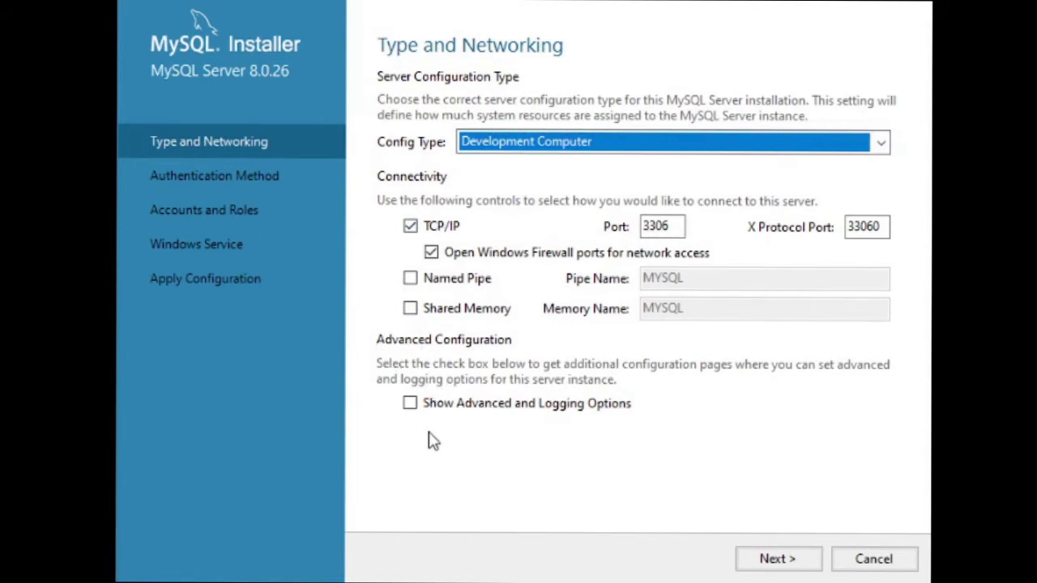
left_click(783, 559)
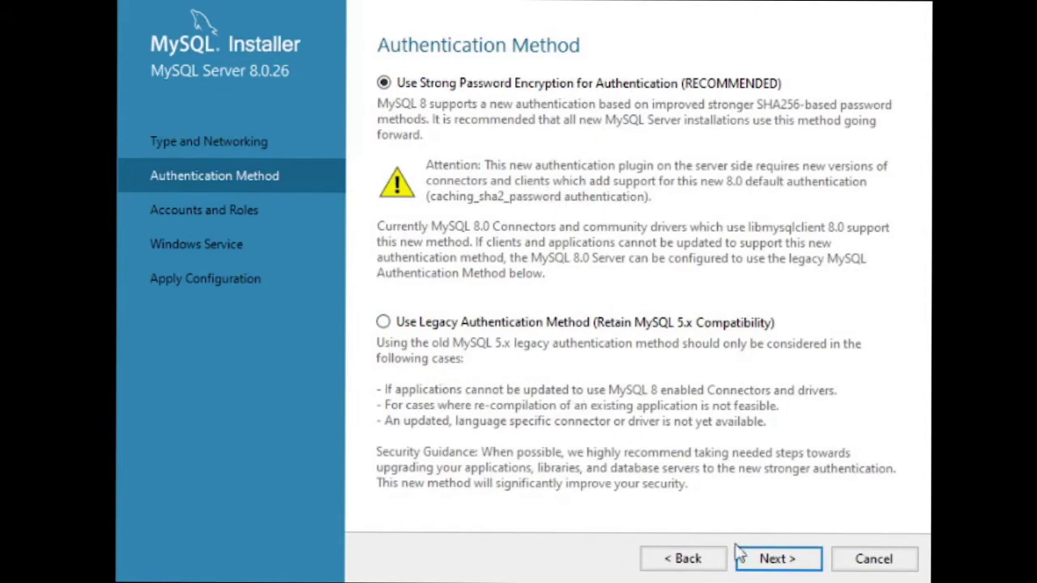
Keep strong password encryption, set the root password, and add an Admin user with the DB Admin role.
left_click(757, 559)
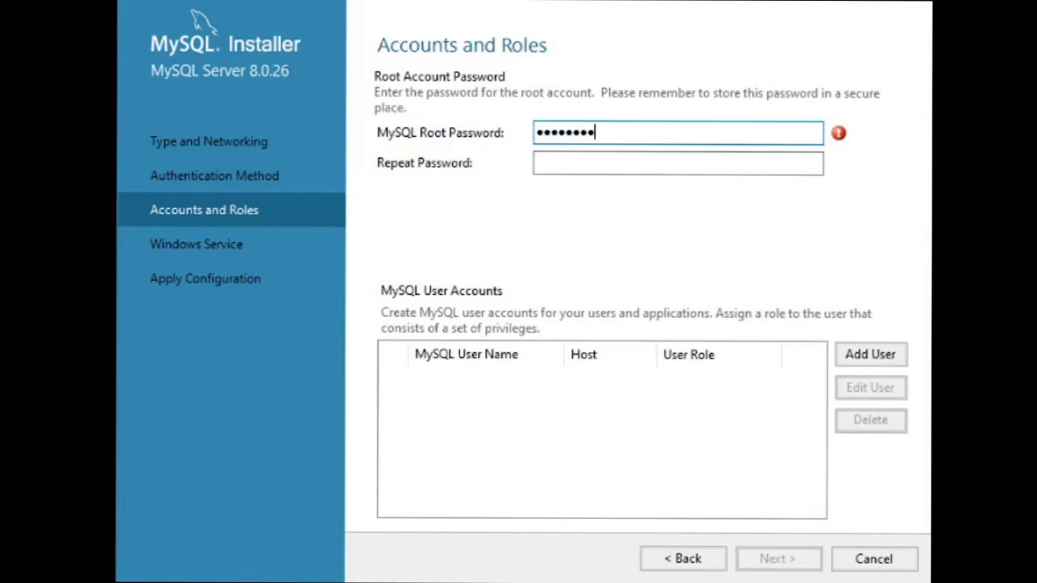
left_click(585, 165)
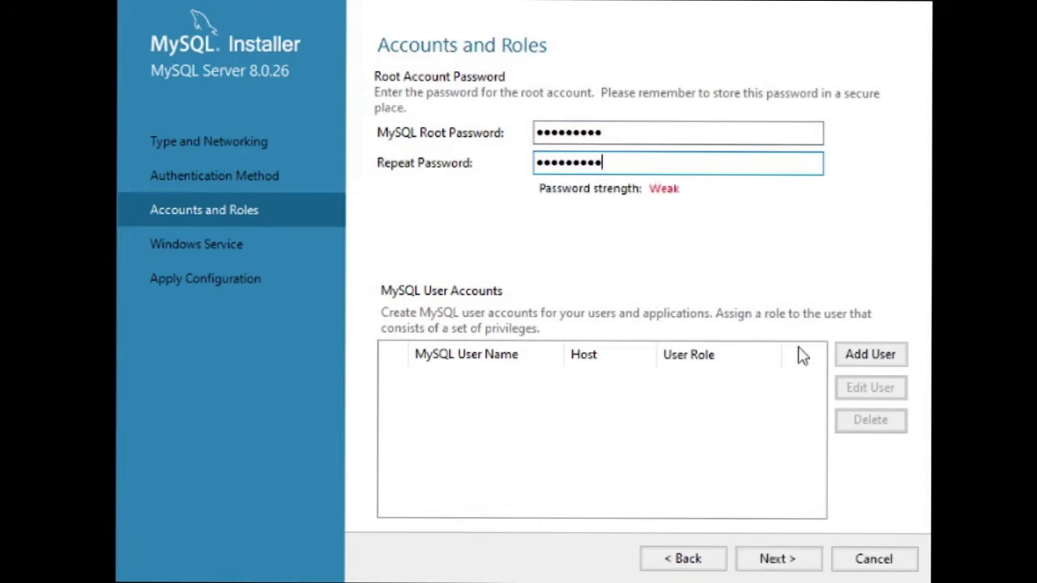
left_click(862, 358)
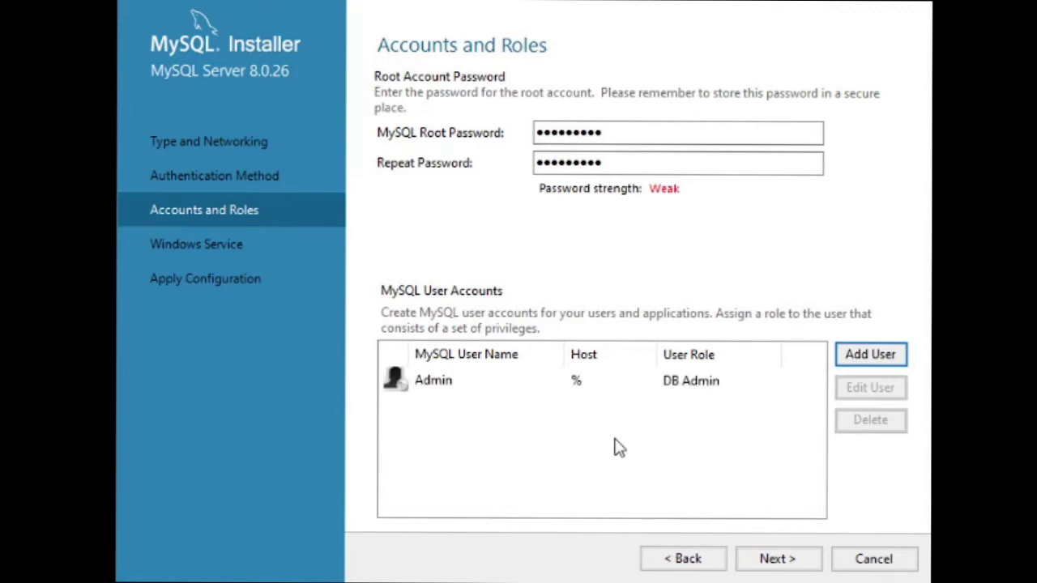
left_click(500, 390)
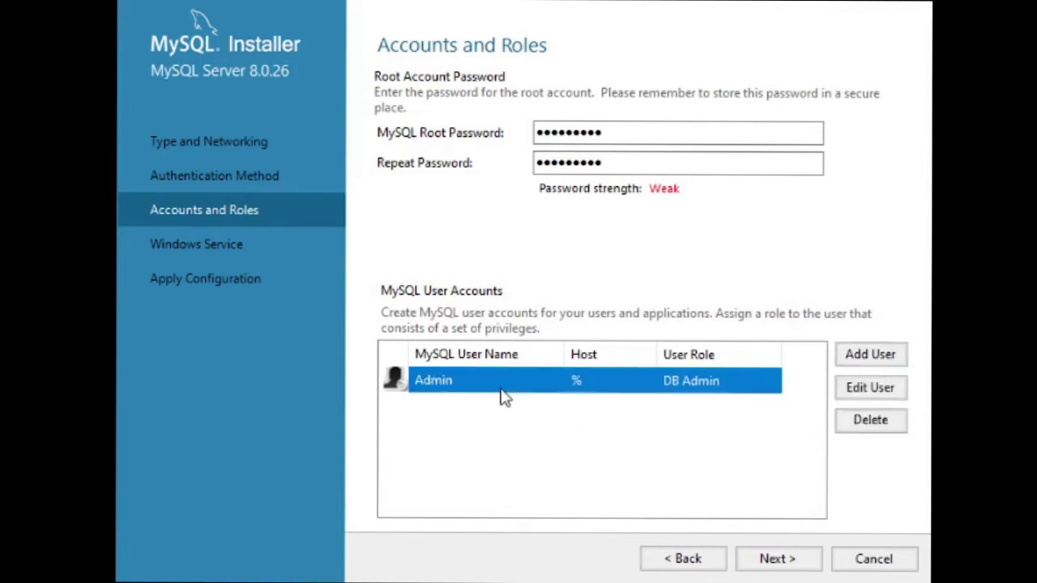
left_click(869, 387)
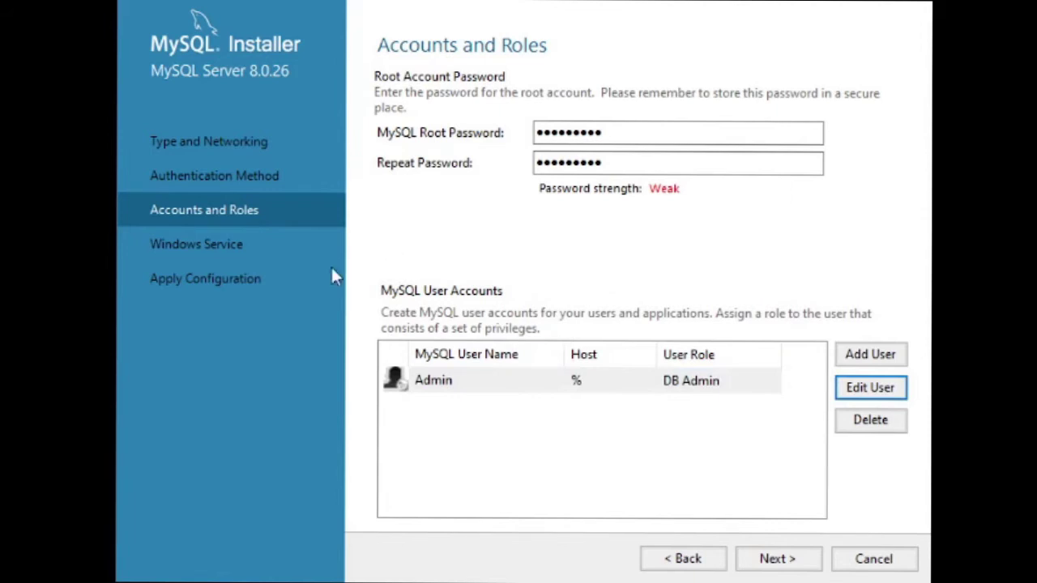
left_click(777, 562)
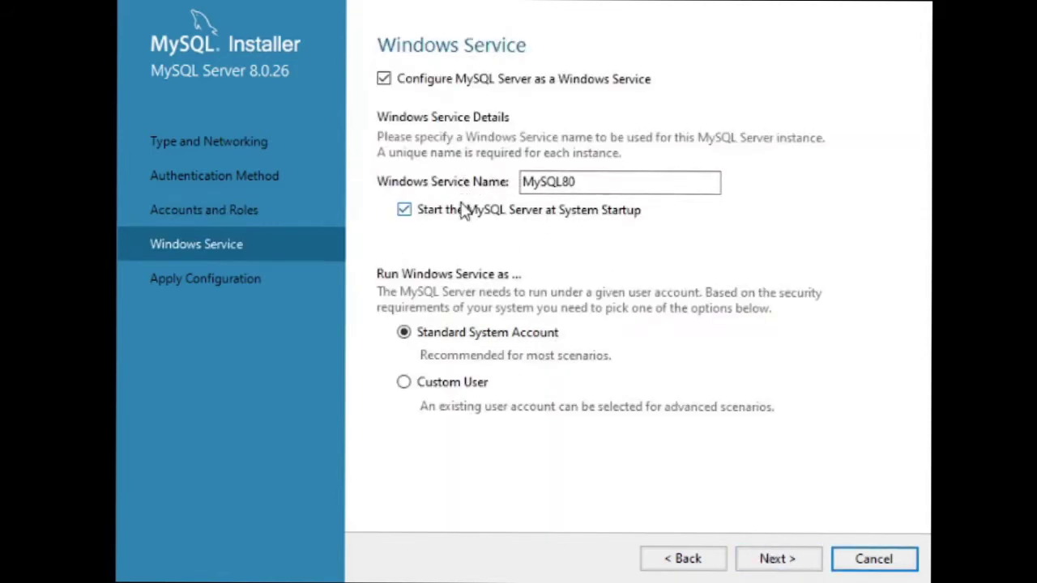
Disable starting MySQL Server at system startup and execute the server configuration.
left_click(464, 217)
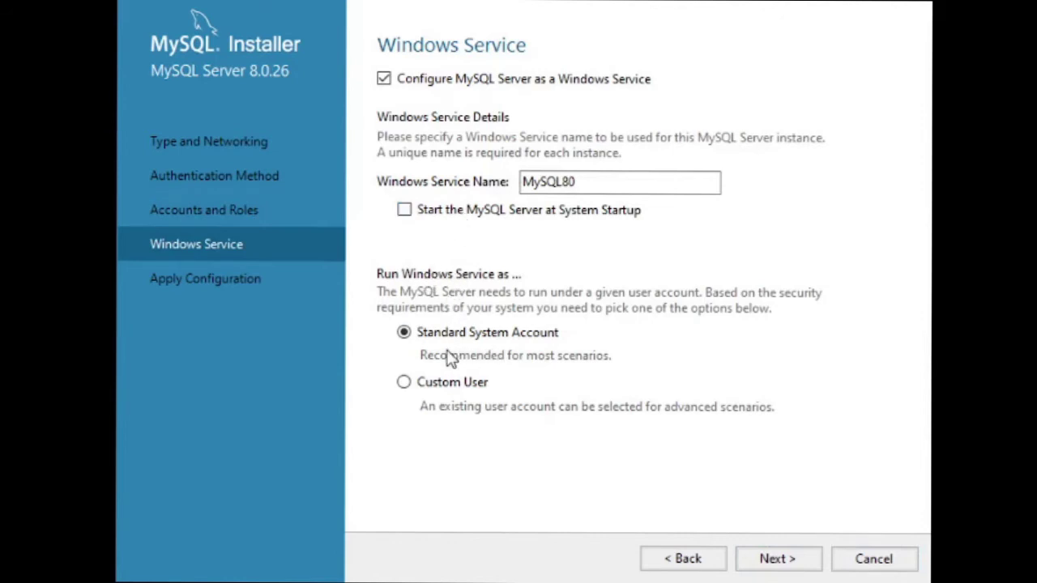
left_click(767, 562)
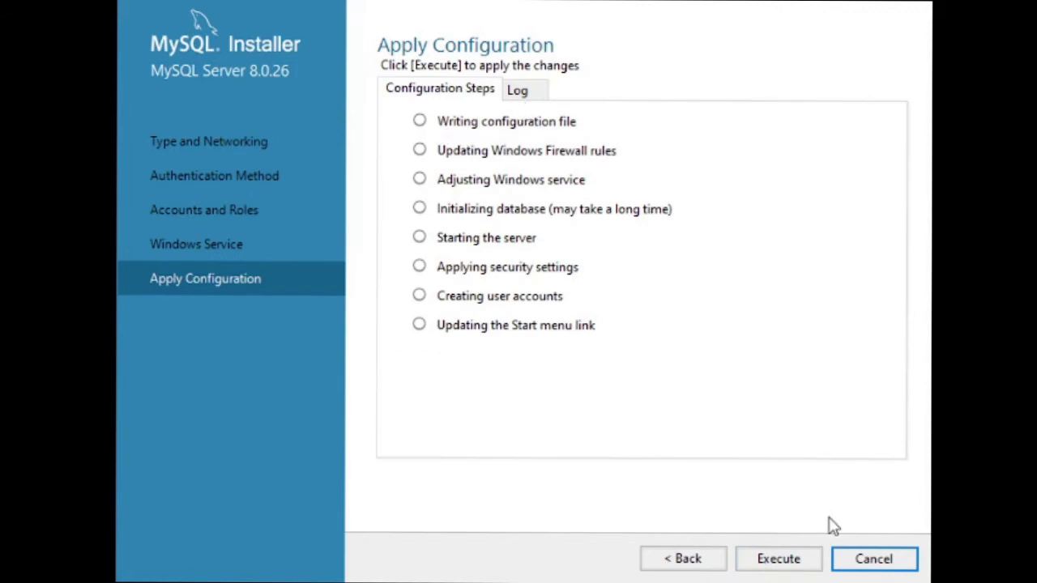
left_click(796, 559)
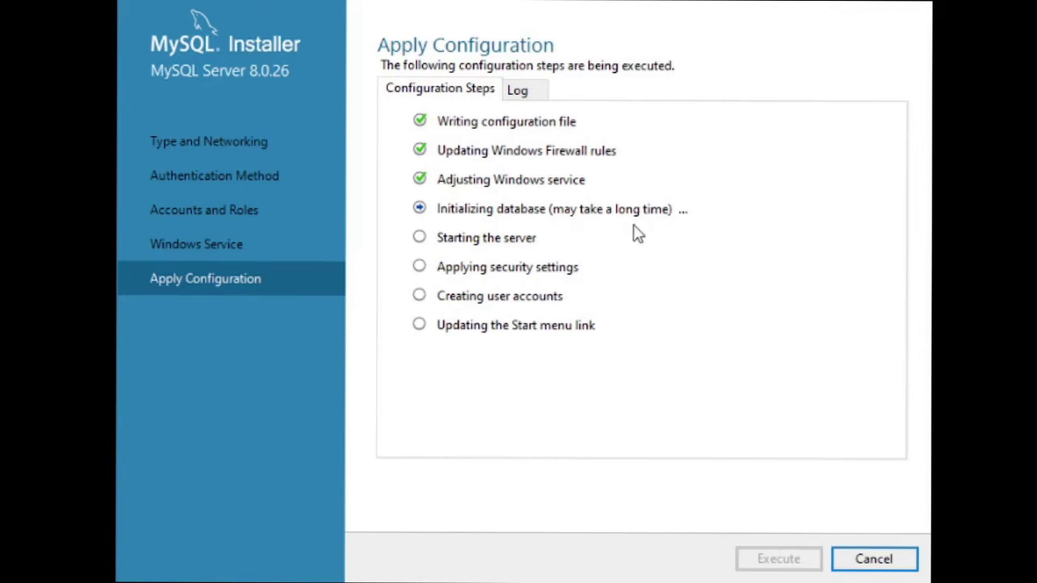
Let the MySQL Server 8.0.26 configuration finish successfully, then move to MySQL Router Configuration.
left_click(538, 95)
left_click(455, 93)
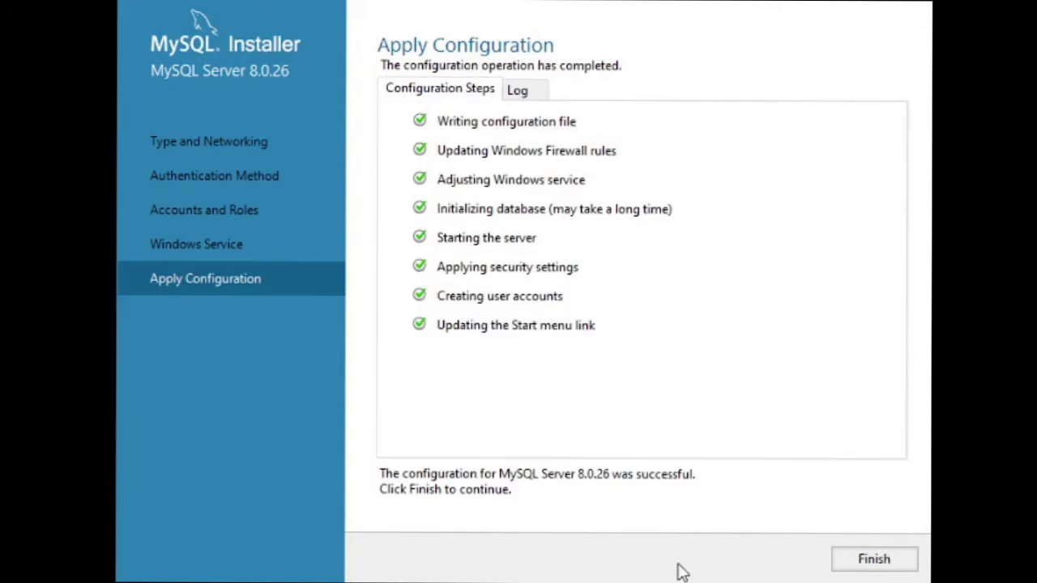
left_click(850, 563)
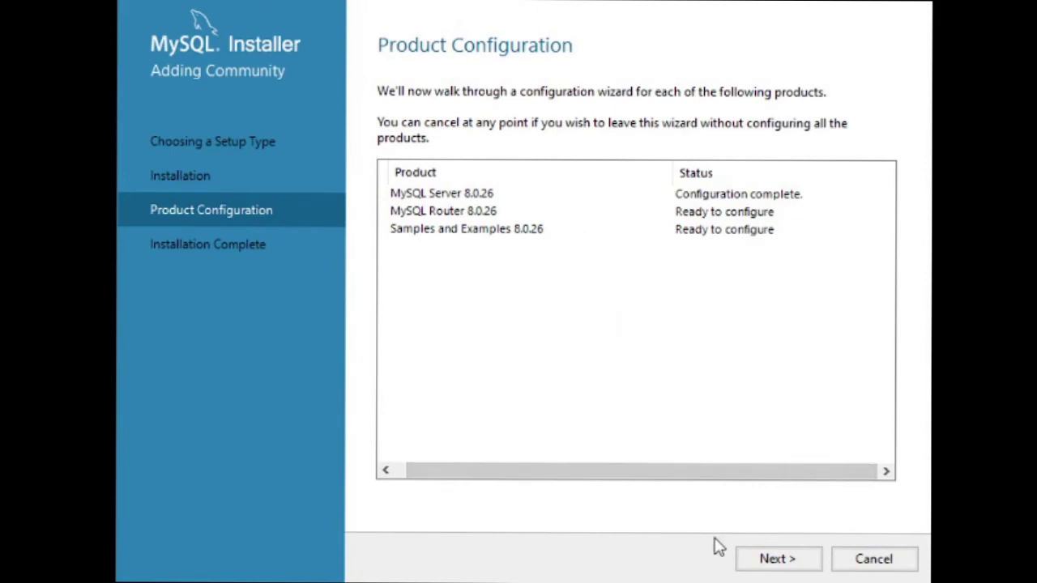
left_click(775, 561)
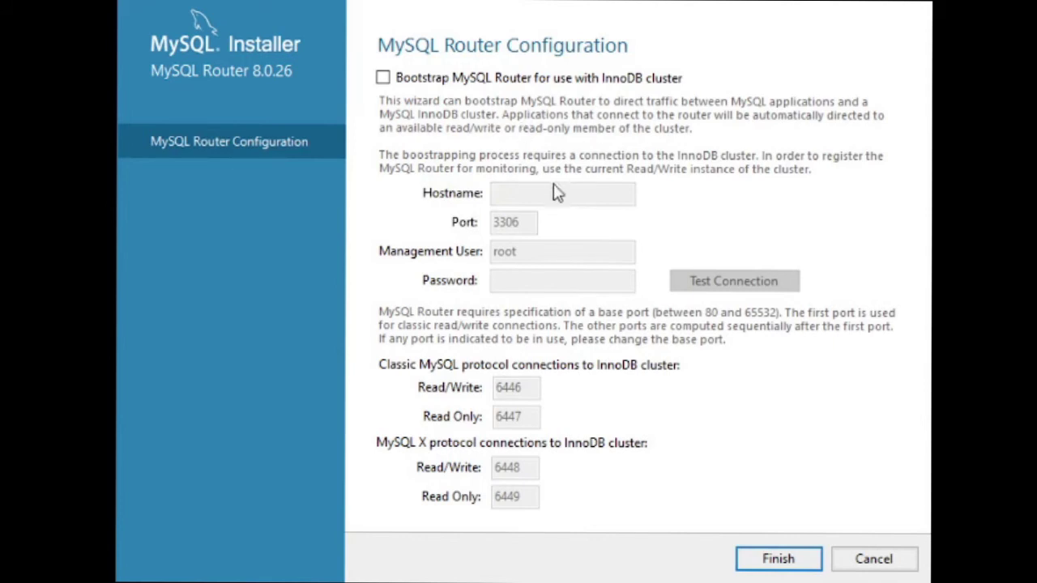
Finish MySQL Router setup without InnoDB cluster bootstrap and continue to Samples and Examples.
left_click(782, 559)
left_click(781, 558)
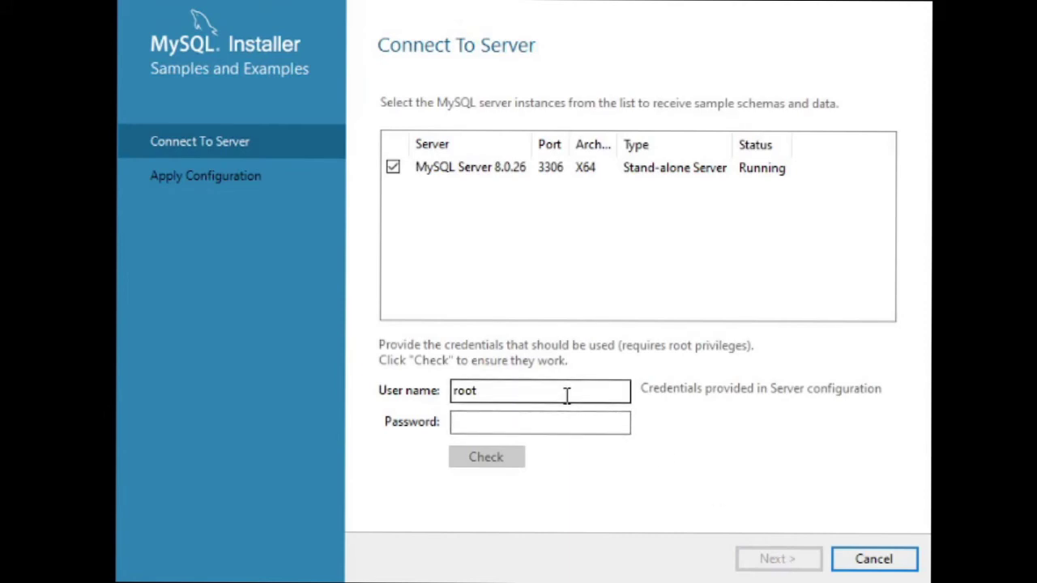
Enter the root account password, verify the connection succeeds, and continue to Apply Configuration.
left_click_drag(567, 394, 428, 421)
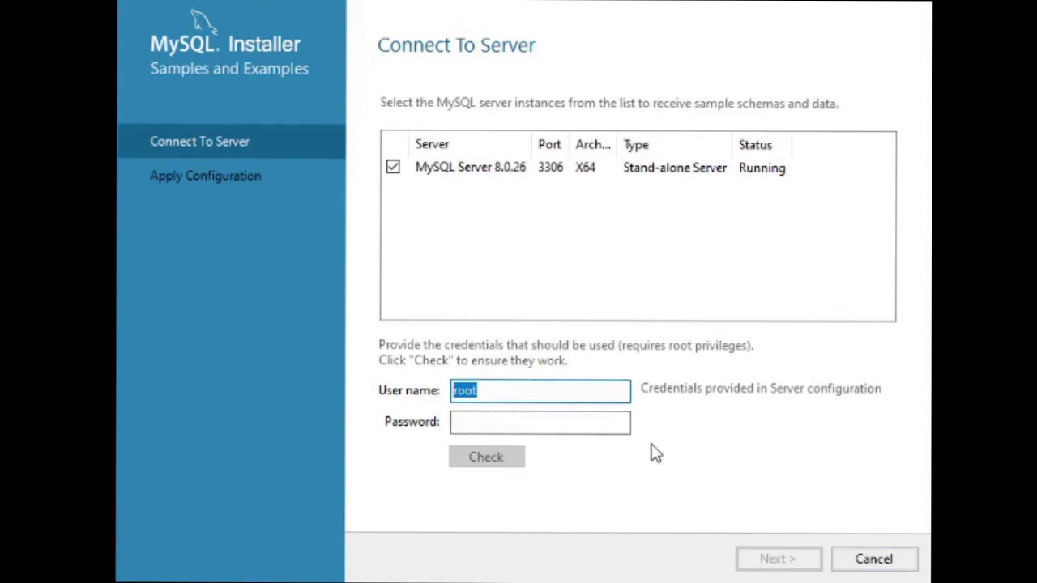
left_click(542, 423)
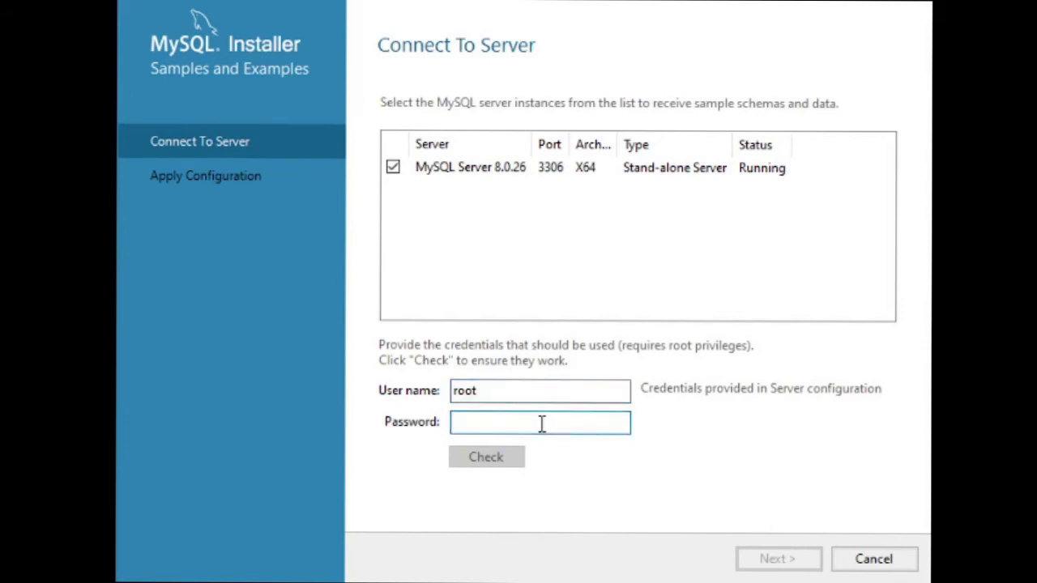
type("a")
key("BackSpace")
type("password")
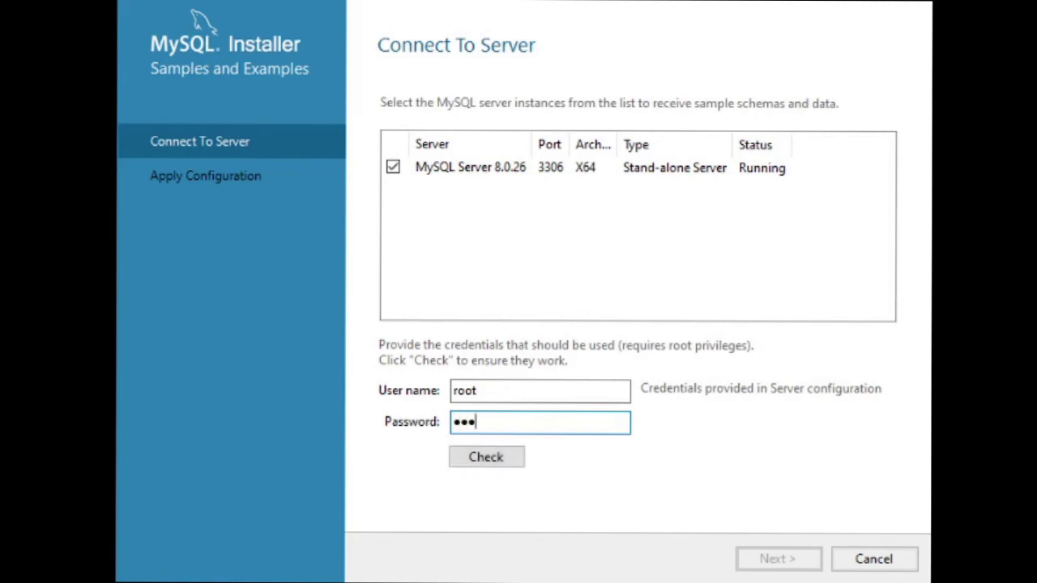
type("12")
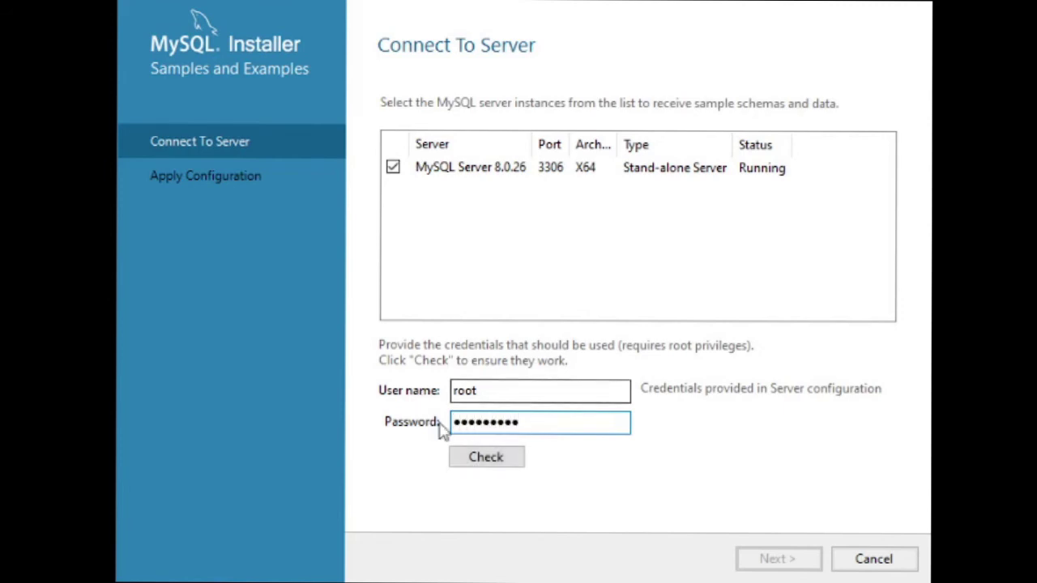
left_click(473, 457)
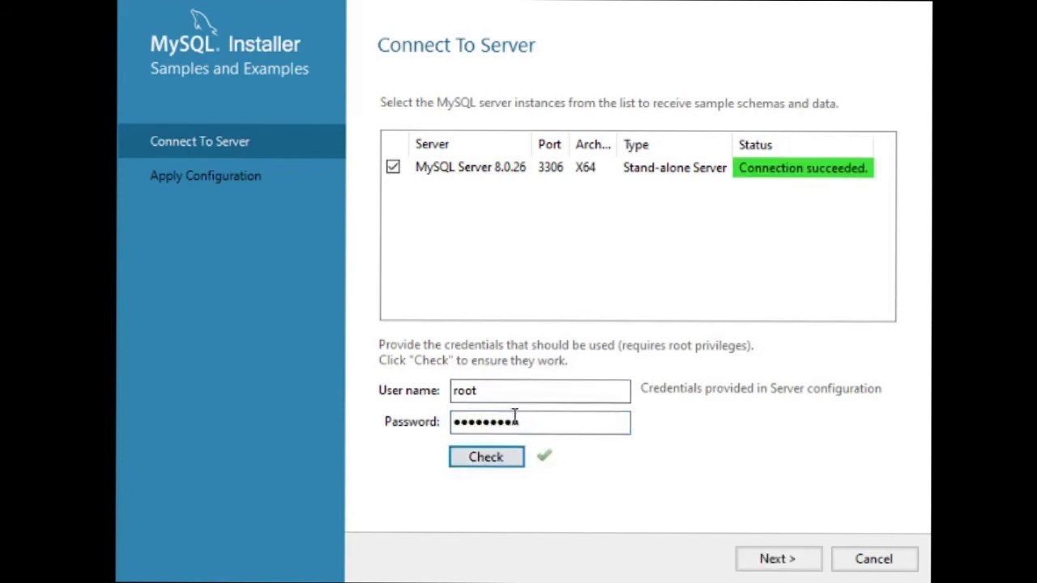
left_click(753, 558)
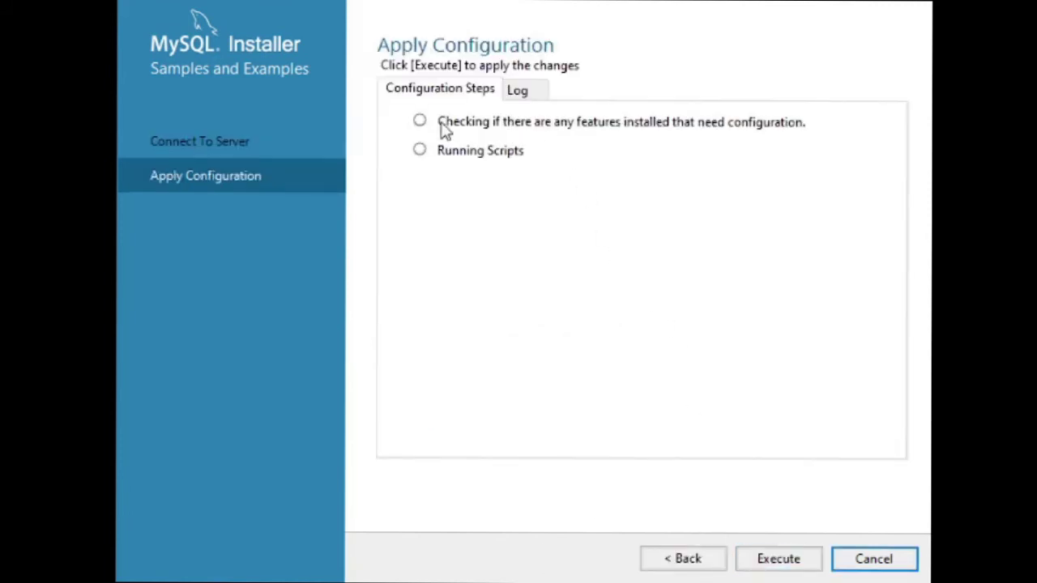
Run the Samples and Examples 8.0.26 configuration steps and finish once both complete.
left_click(795, 564)
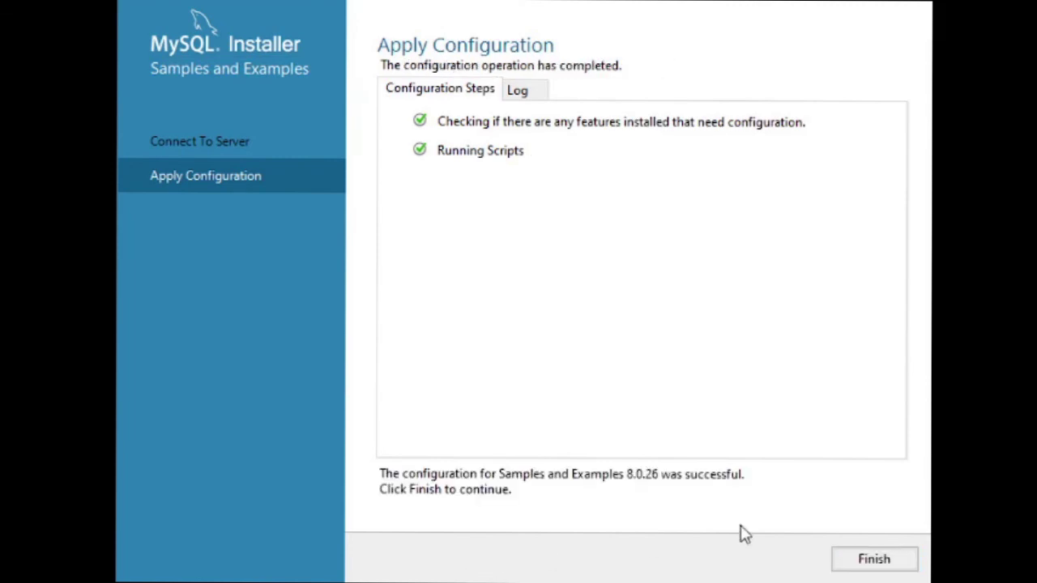
left_click(850, 558)
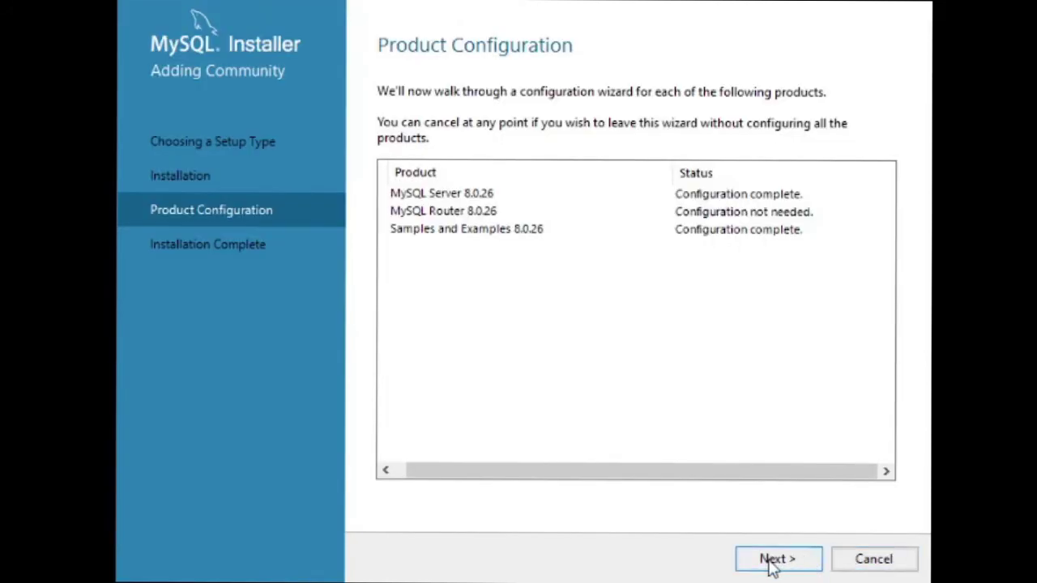
Finish the installation, copying the log and turning off Start MySQL Workbench after setup.
left_click(772, 560)
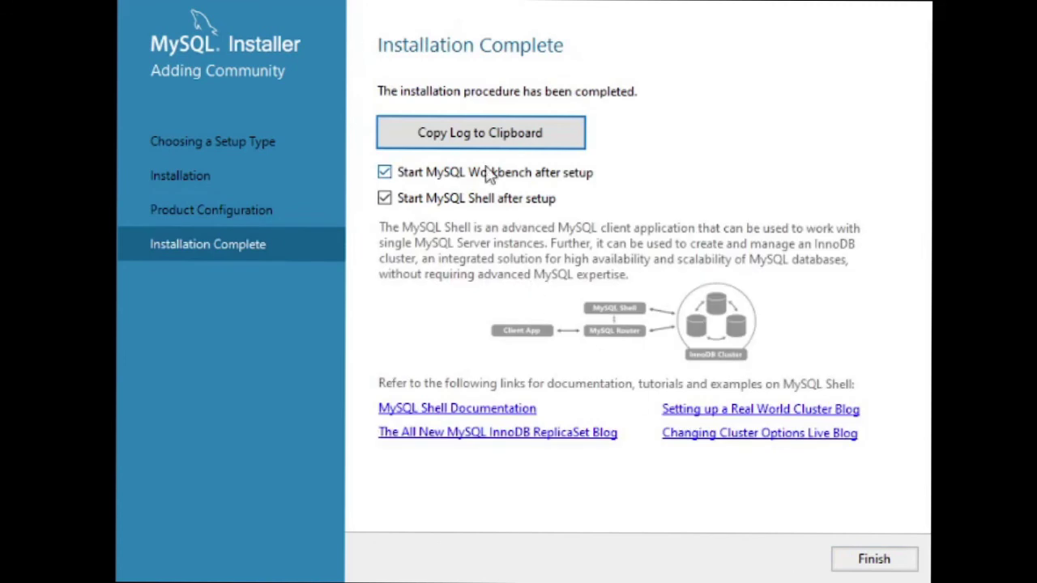
left_click(441, 130)
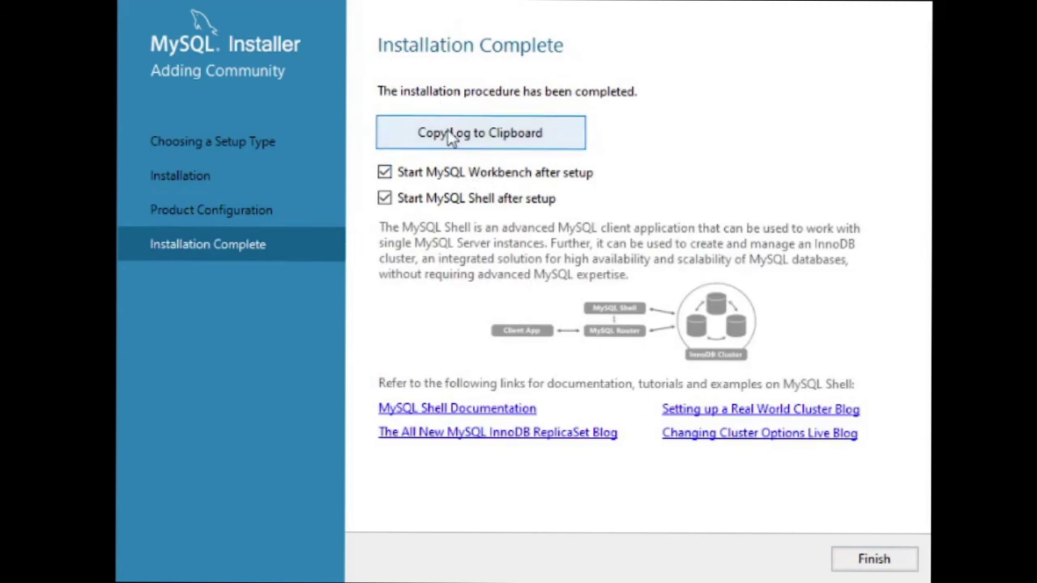
left_click(460, 173)
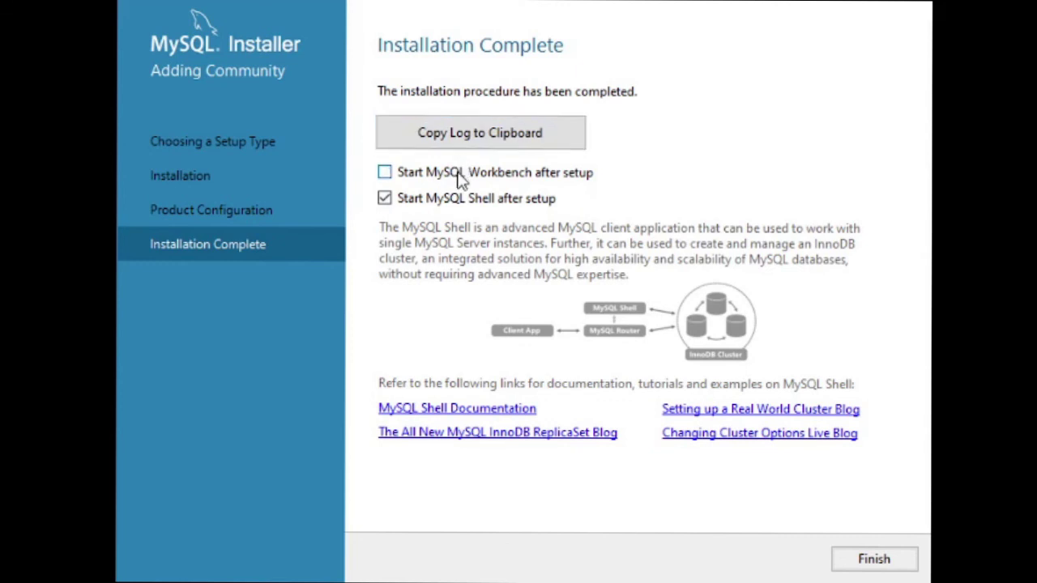
left_click(883, 566)
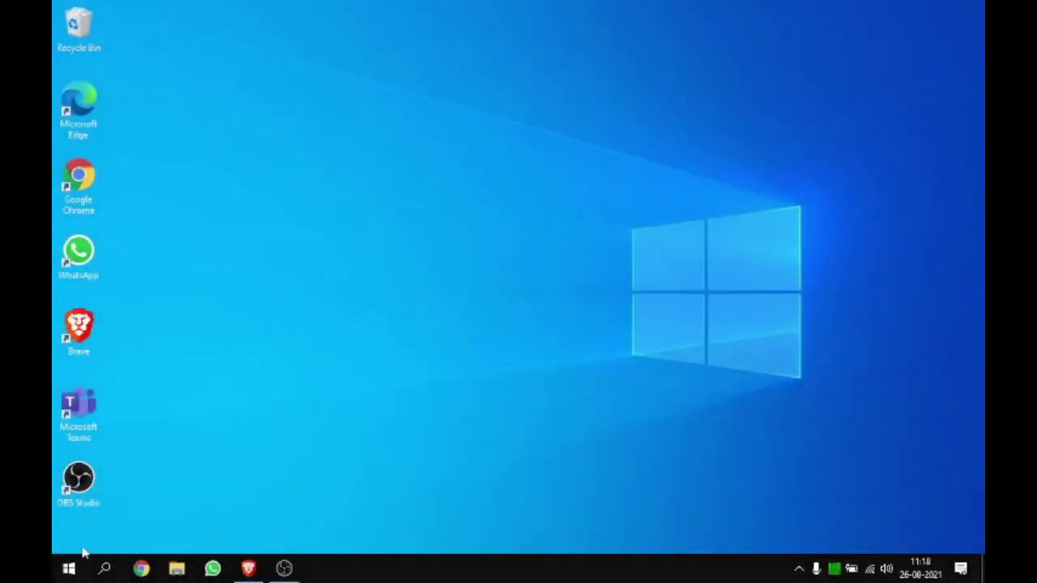
Start the MySQL 8.0 Command Line Client from the Start menu and log in with the root password.
left_click(68, 567)
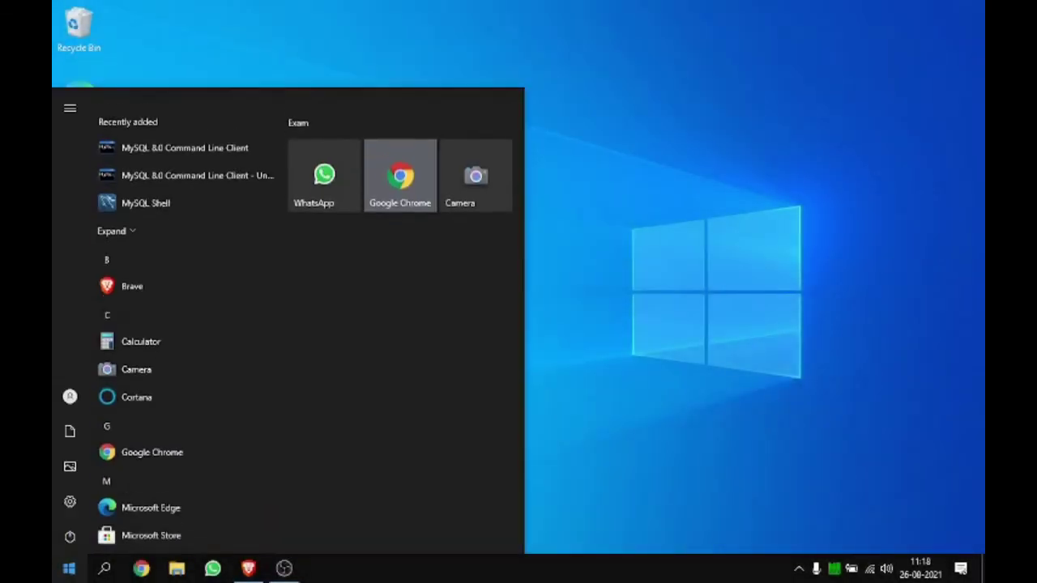
left_click(183, 135)
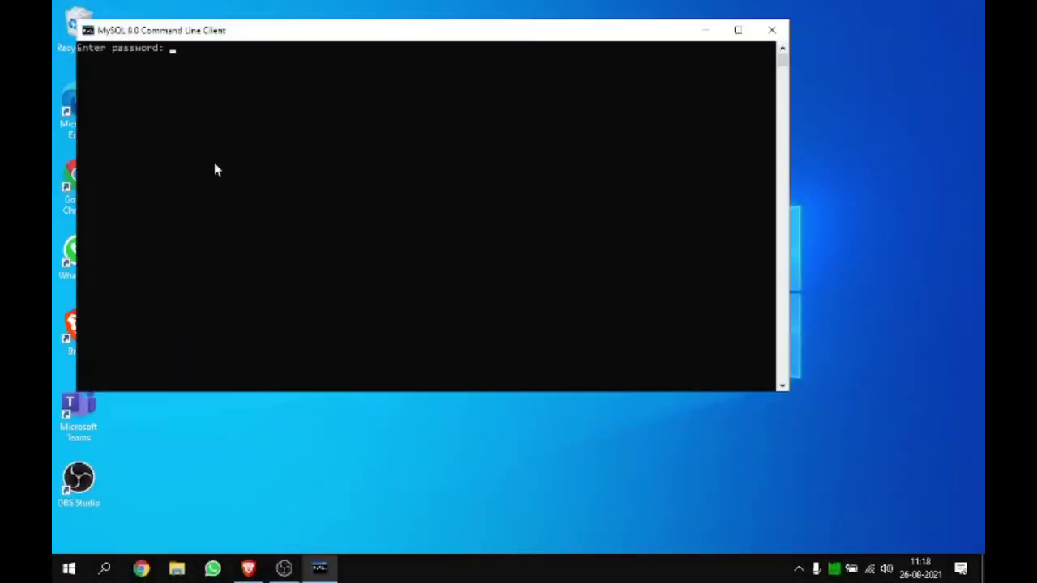
type("*********")
key("Return")
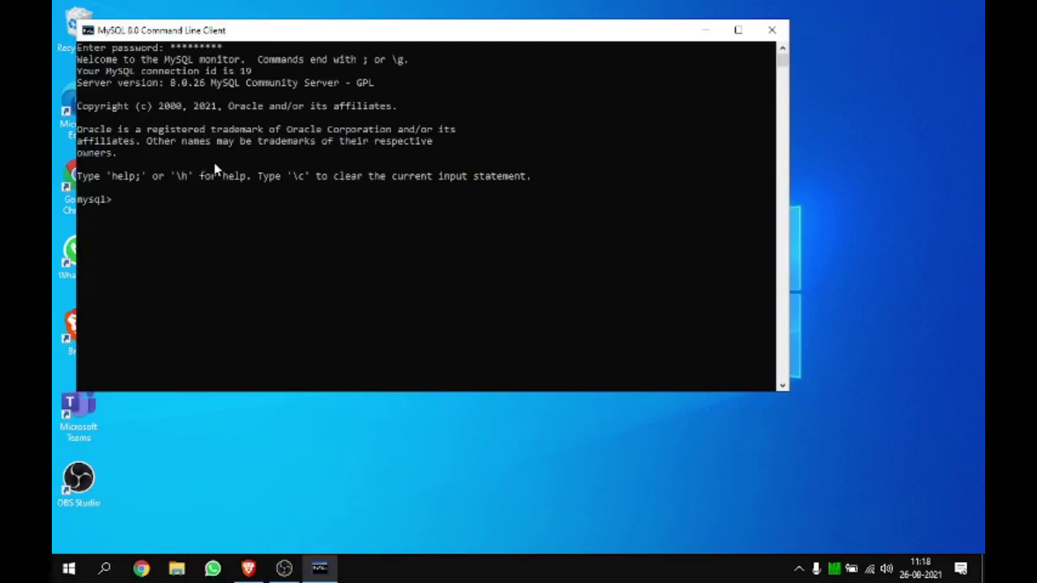
Run show databases; to list the six databases, then use sakila; to switch to it.
type("show databases;")
key("Return")
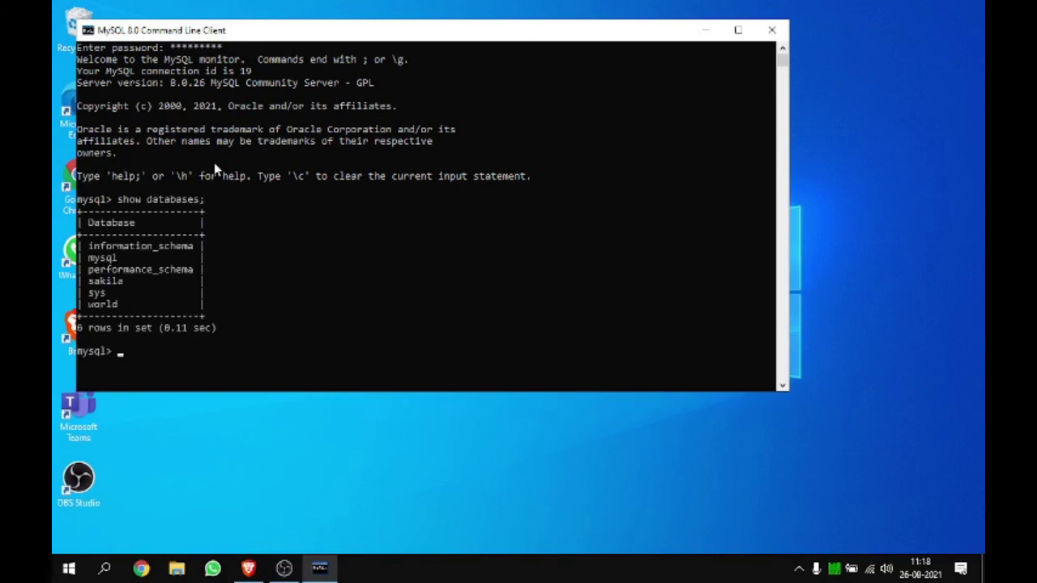
type("use sakila;")
key("Return")
Show sakila's 23 tables, maximize the console window and type 'Snjoy!!!'.
type("show ta")
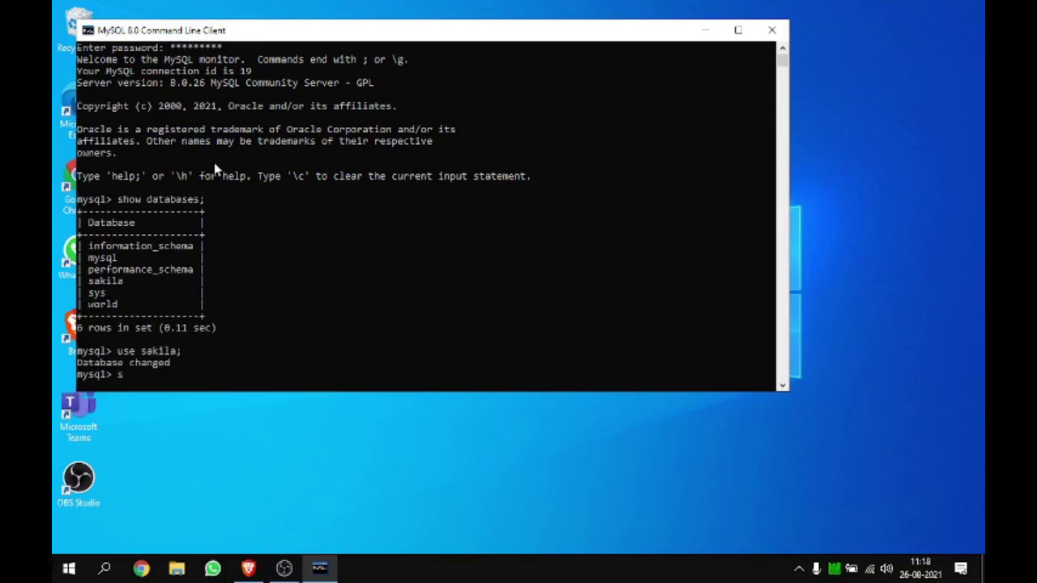
type("bles;")
key("Return")
left_click(738, 30)
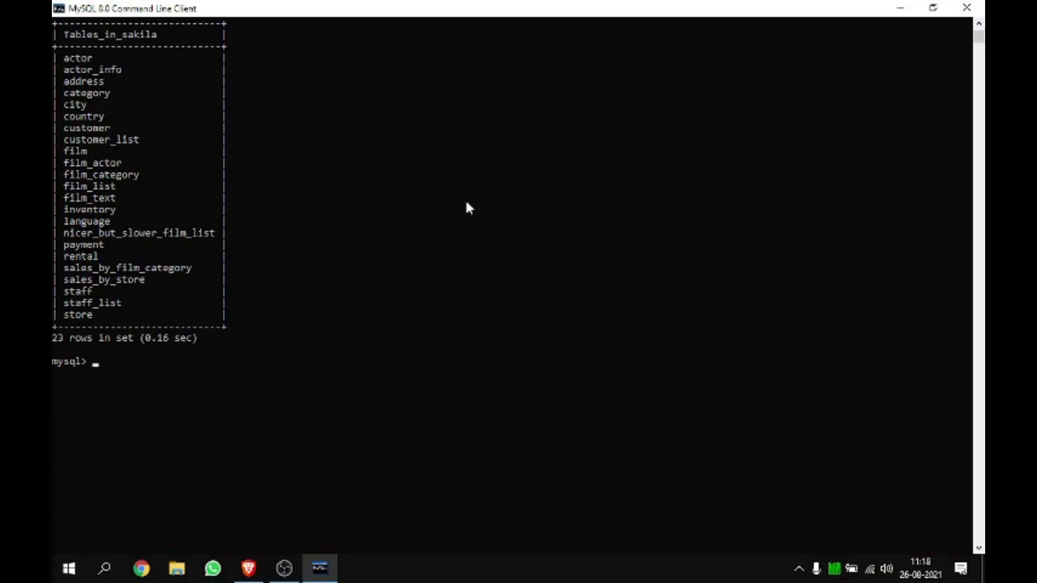
type("Snjoy!!!")
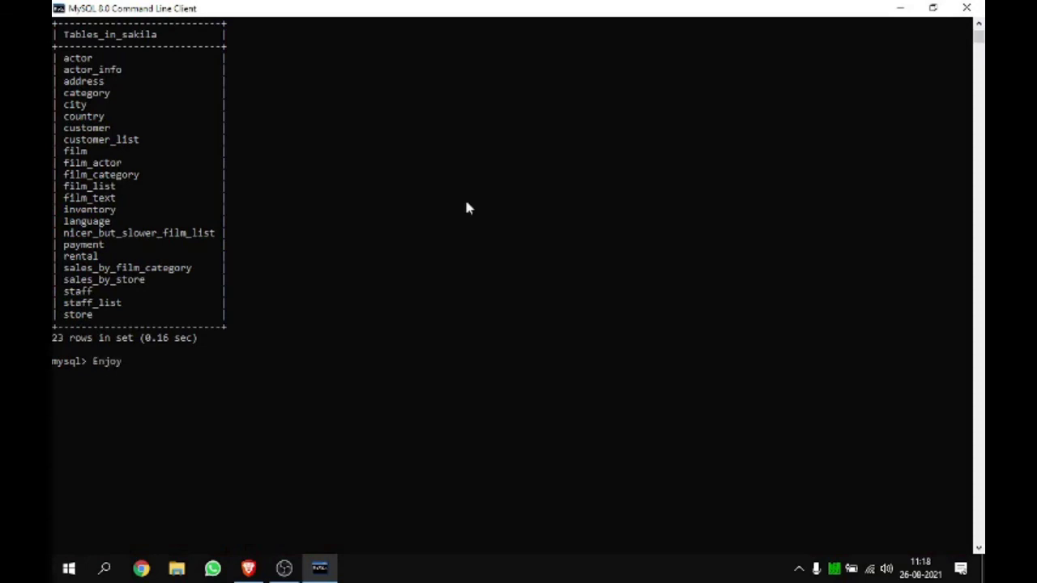